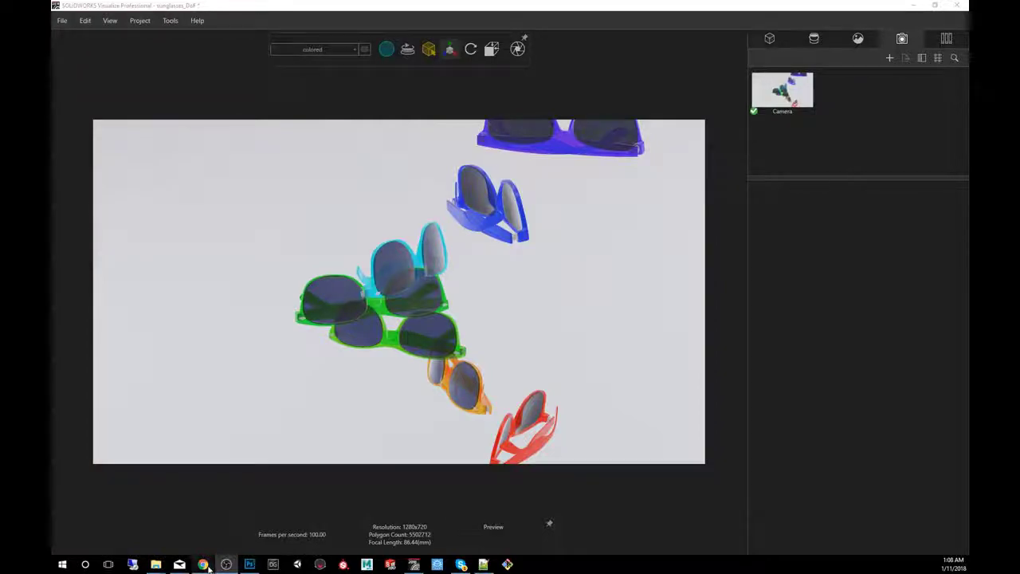
# - Switch to Chrome, look over the depth of field image search results for reference photos, and return to SOLIDWORKS Visualize
pyautogui.moveTo(203, 564)
pyautogui.click(235, 521)
pyautogui.scroll(-1, 582, 250)
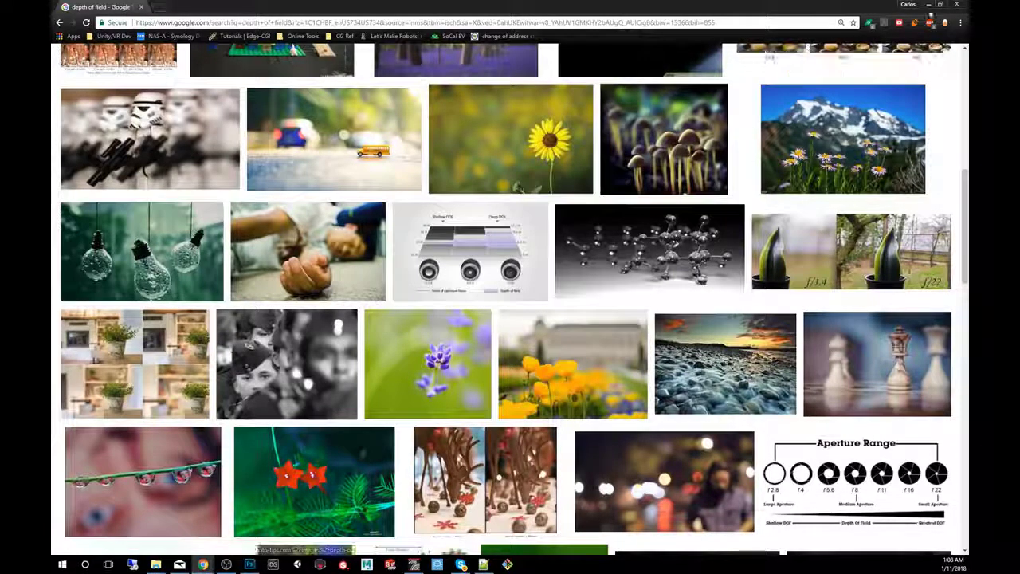
pyautogui.click(929, 6)
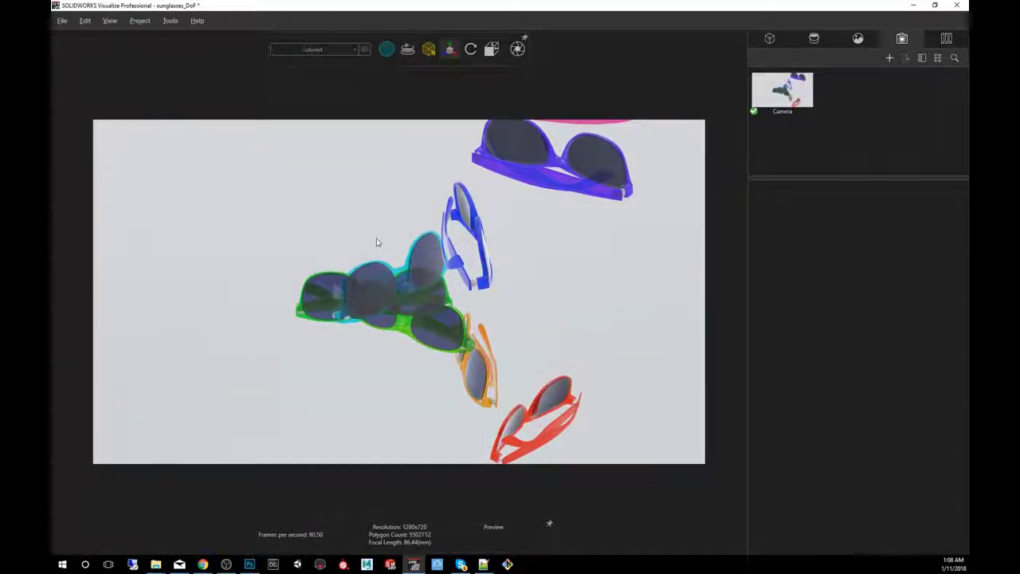
# - Switch the viewport to the Fast render mode and frame the overlapping cyan and green sunglasses
pyautogui.moveTo(487, 255); pyautogui.dragTo(594, 211, button='middle')
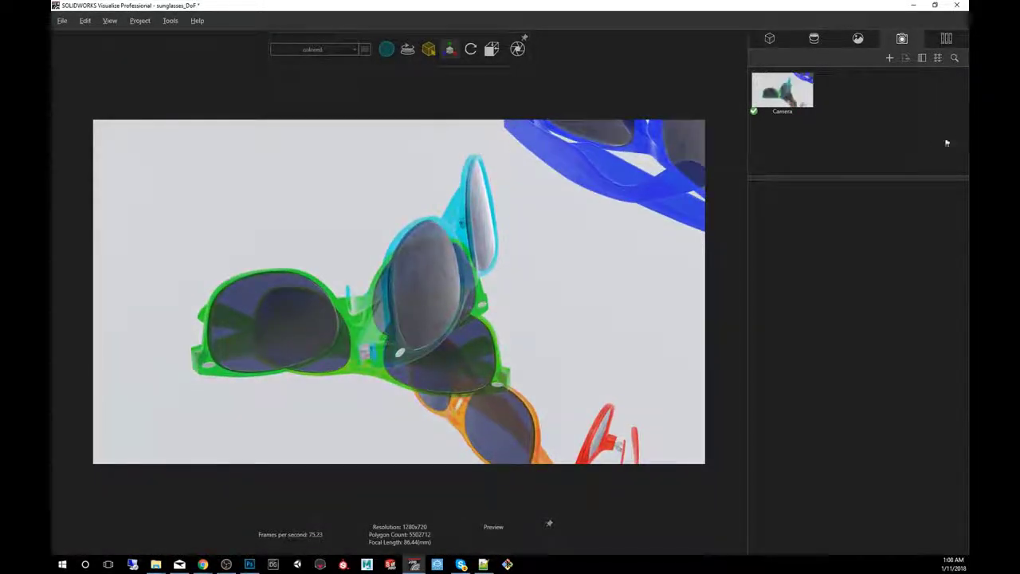
pyautogui.moveTo(396, 56)
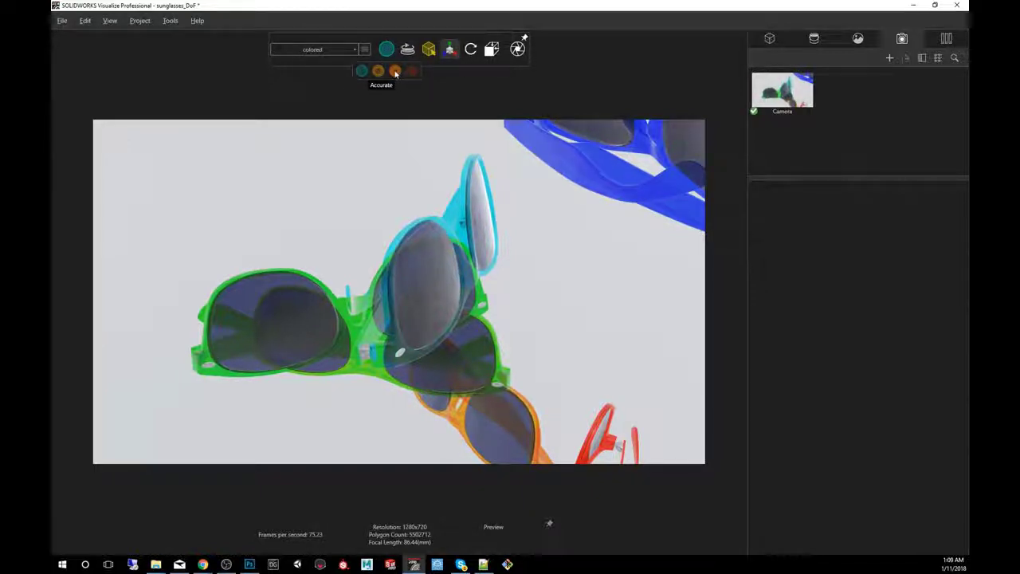
pyautogui.click(378, 72)
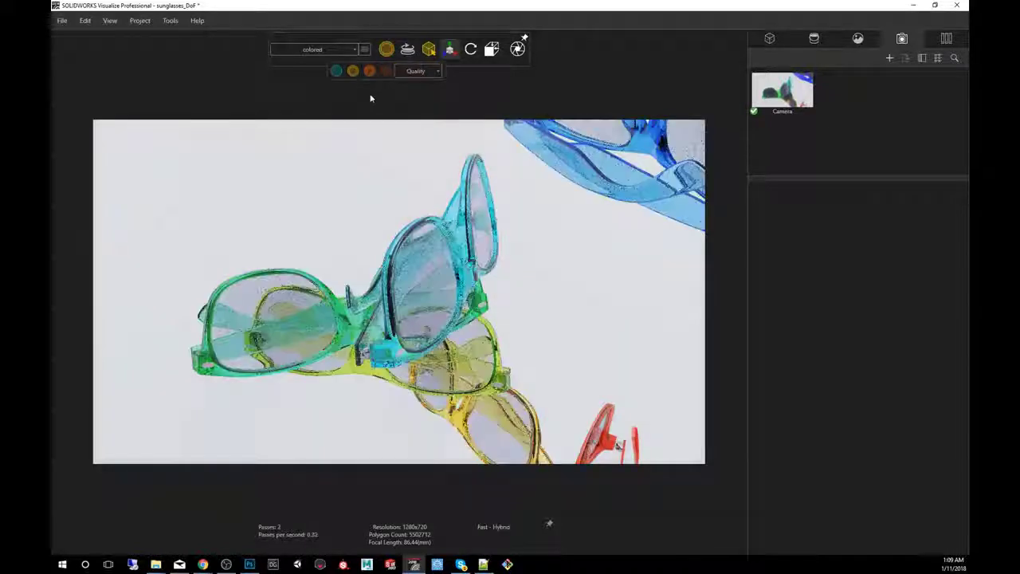
pyautogui.moveTo(489, 284); pyautogui.dragTo(454, 288, button='middle')
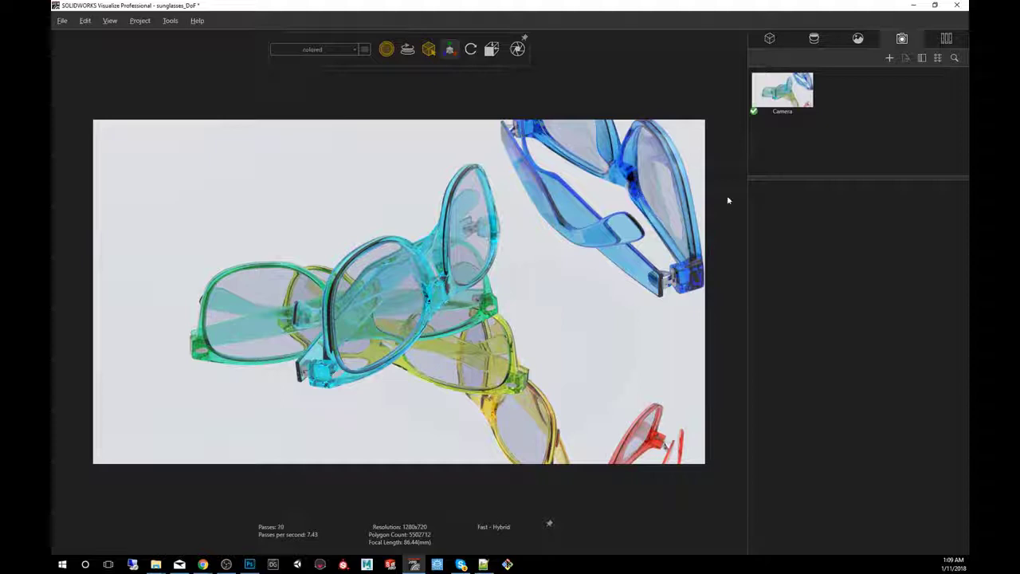
# - Enable Depth of Field for the camera and frame a closer view of the cyan sunglasses
pyautogui.click(779, 94)
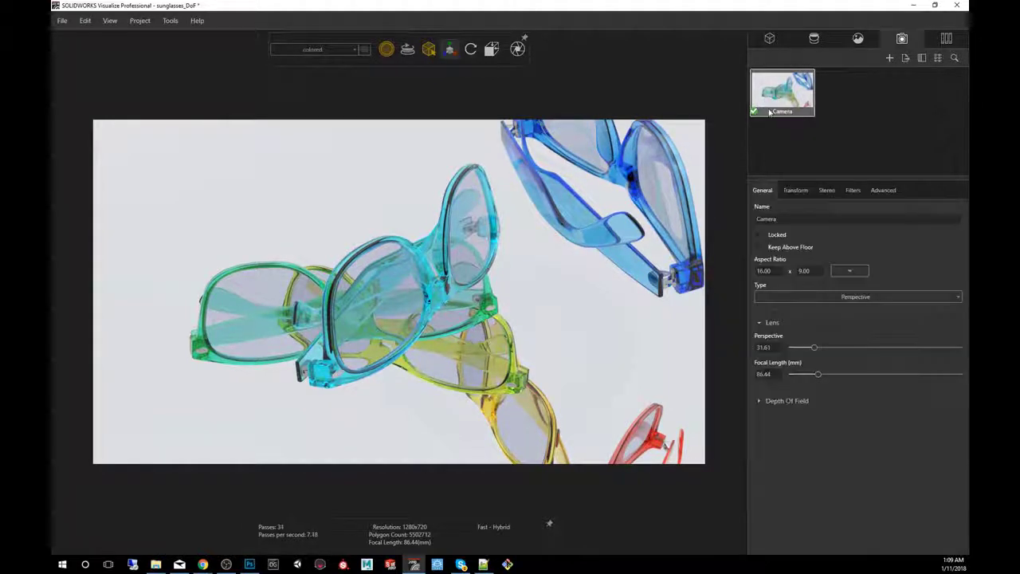
pyautogui.click(759, 402)
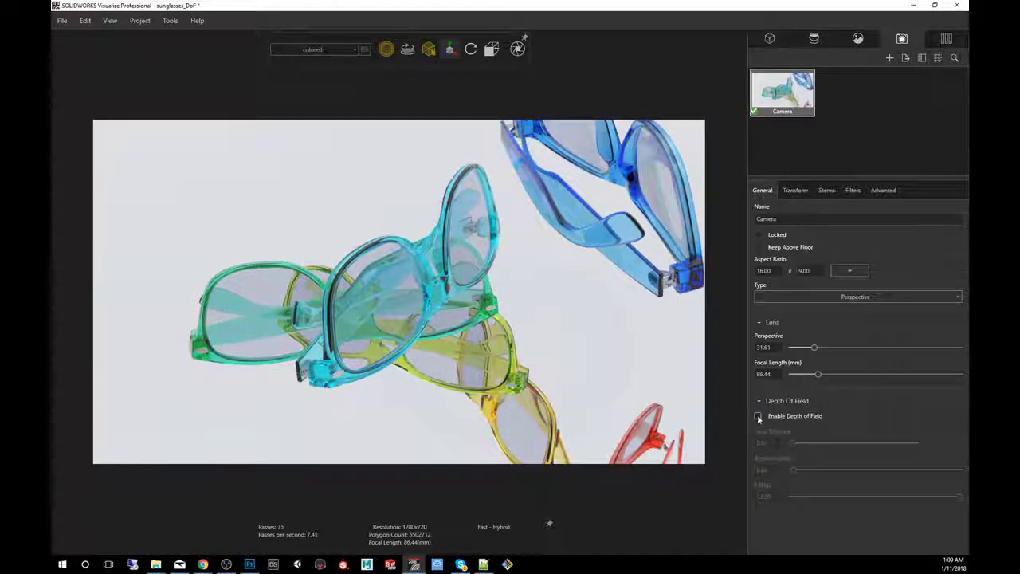
pyautogui.click(758, 416)
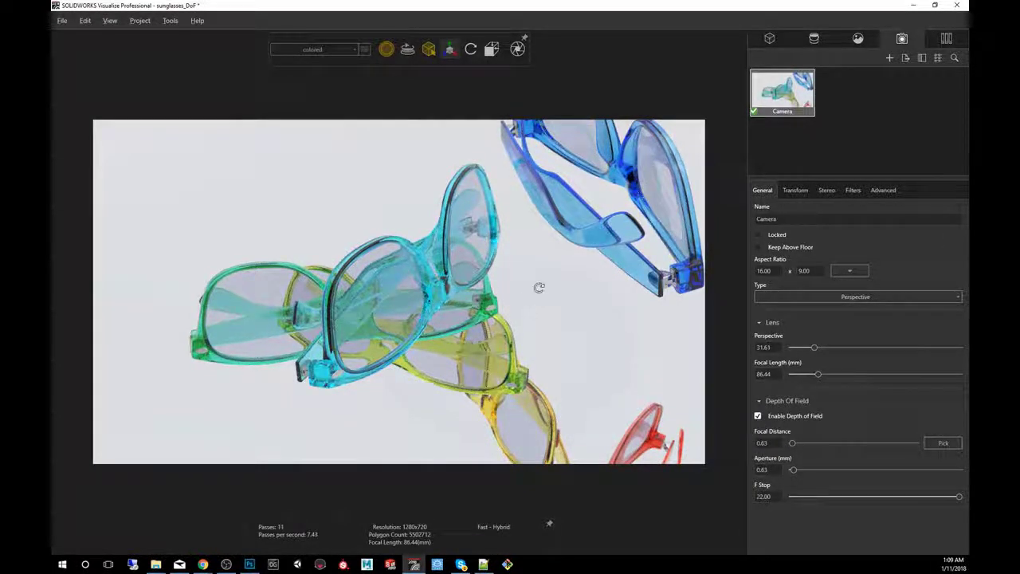
pyautogui.moveTo(539, 287)
pyautogui.mouseDown(button='middle')
pyautogui.moveTo(537, 312)
pyautogui.moveTo(528, 298)
pyautogui.mouseUp(button='middle')
pyautogui.scroll(3, 537, 311)
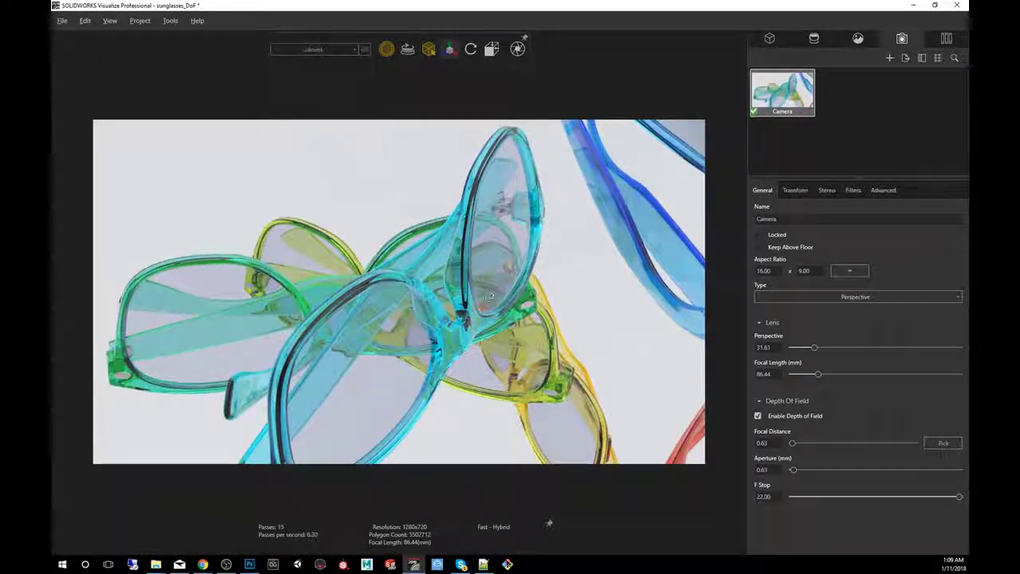
pyautogui.moveTo(528, 298); pyautogui.dragTo(558, 308, button='middle')
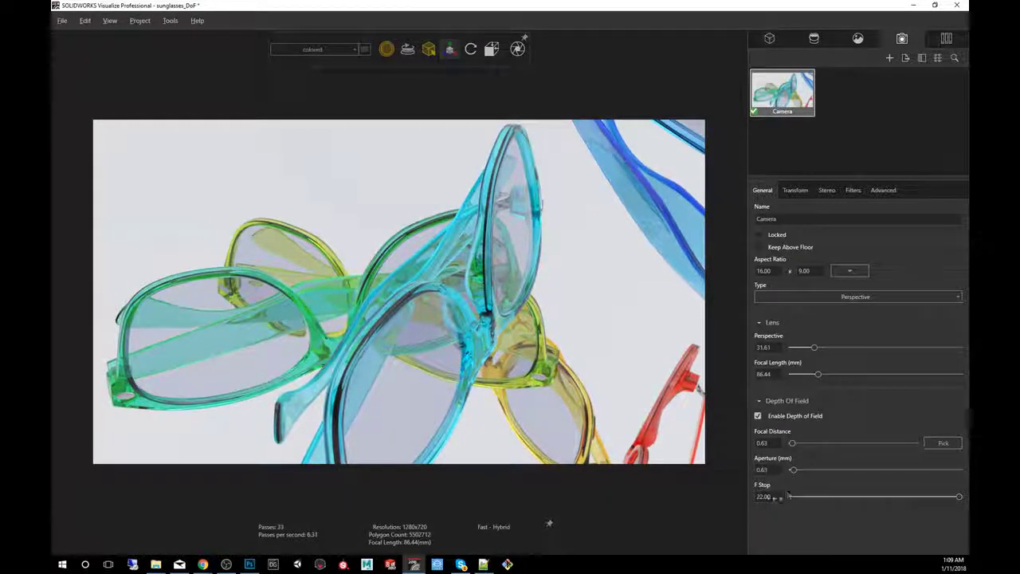
# - Try a very low F Stop of 0.56 on the camera, and set the F Stop to 2
pyautogui.moveTo(958, 497); pyautogui.dragTo(959, 497)
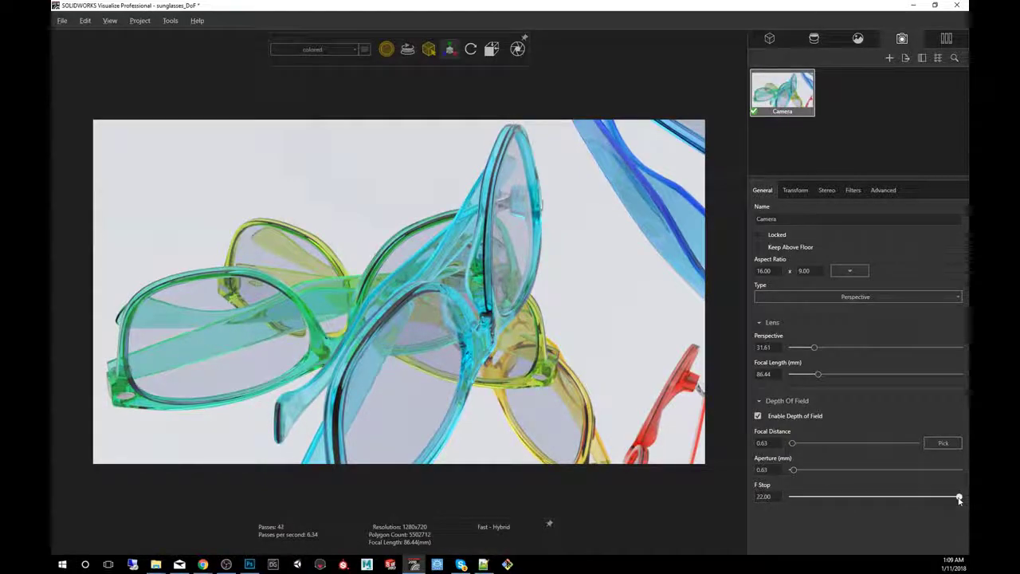
pyautogui.moveTo(960, 498); pyautogui.dragTo(793, 497)
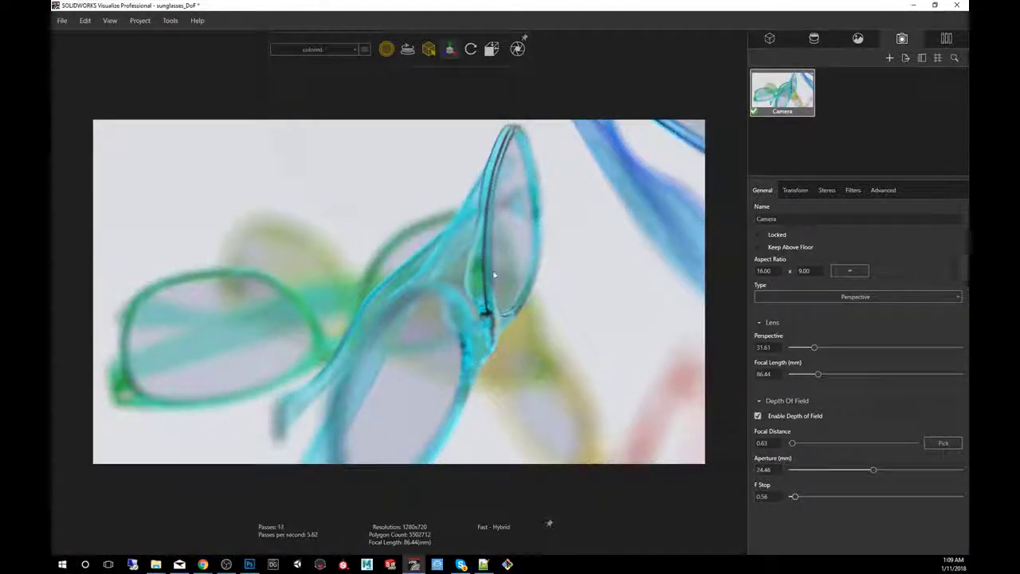
pyautogui.moveTo(778, 496); pyautogui.dragTo(754, 497)
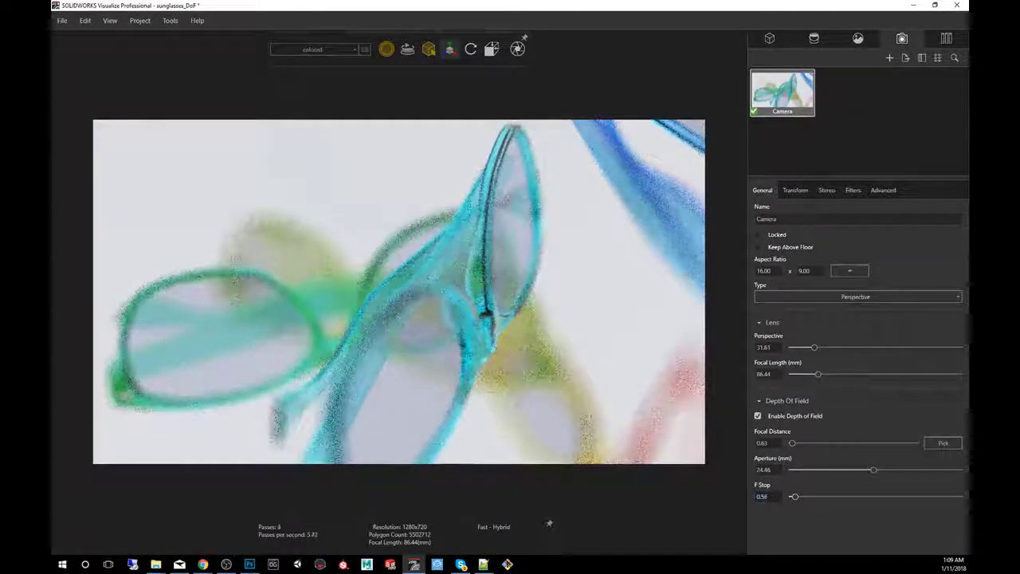
pyautogui.write('2')
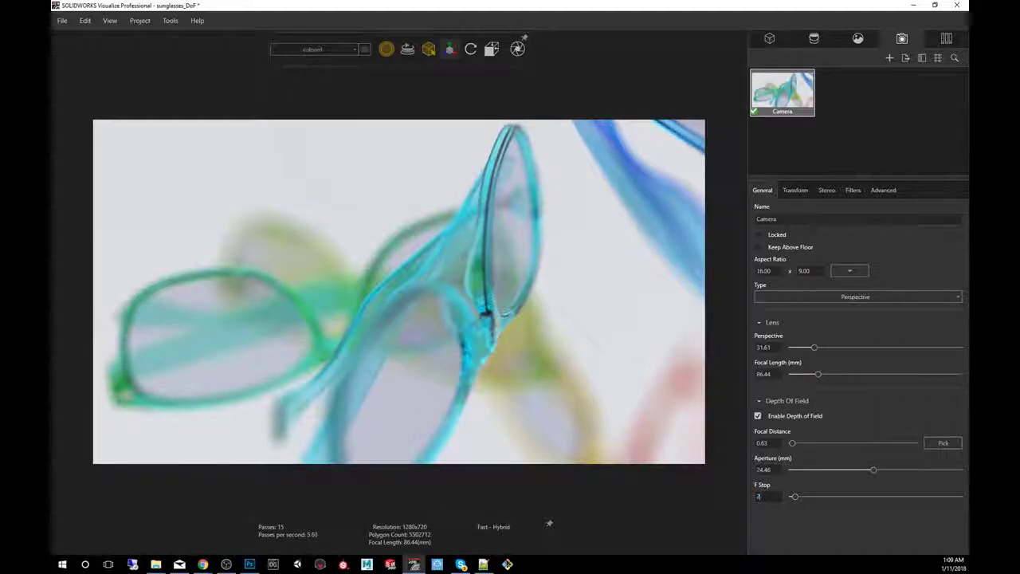
pyautogui.press('Return')
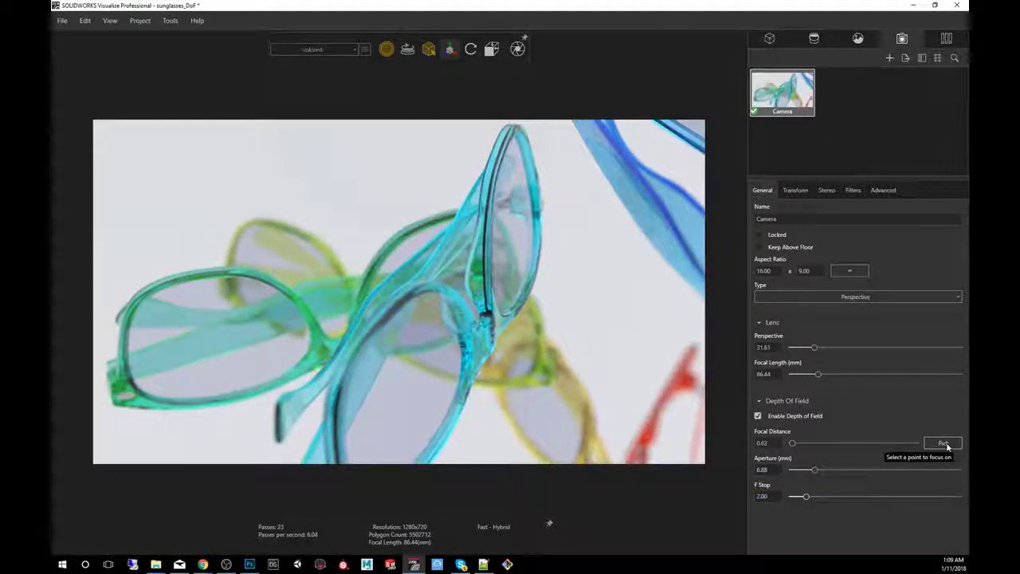
# - Pick a focus point on the front cyan sunglasses to set the camera's focal distance, turning the view toward them
pyautogui.click(945, 444)
pyautogui.click(614, 376)
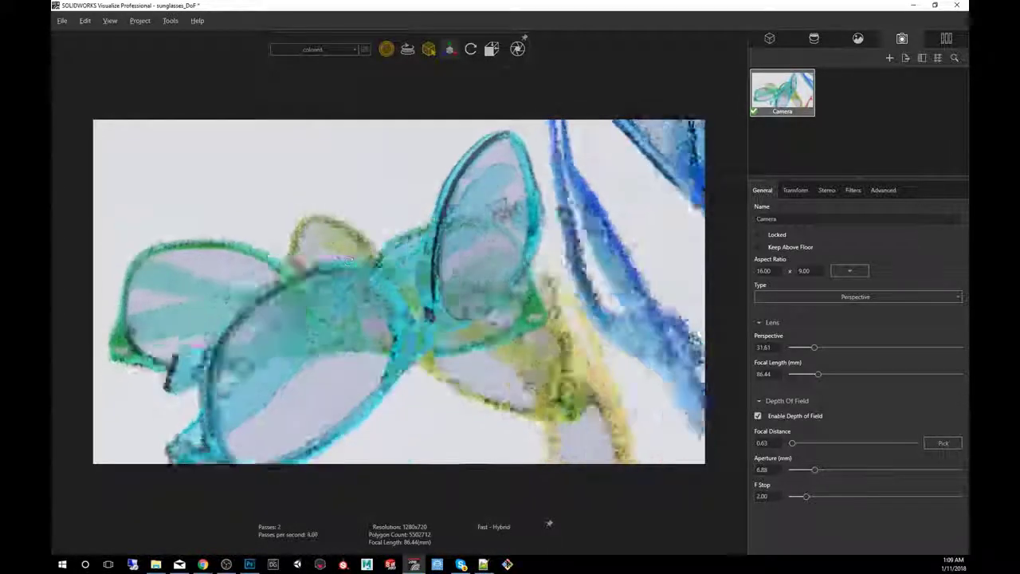
pyautogui.click(408, 317)
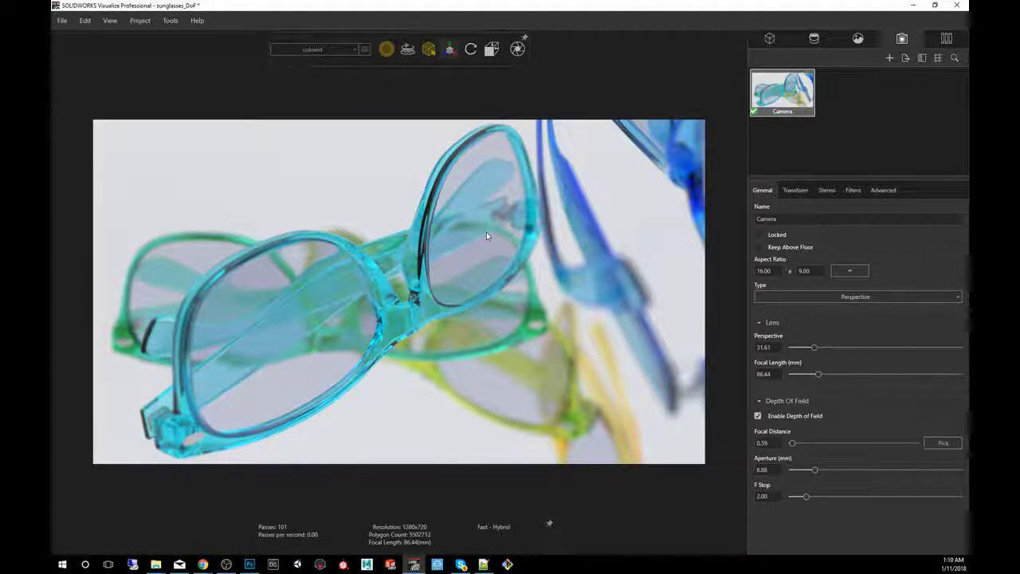
# - Show the animation timeline below the viewport
pyautogui.click(85, 20)
pyautogui.moveTo(109, 19)
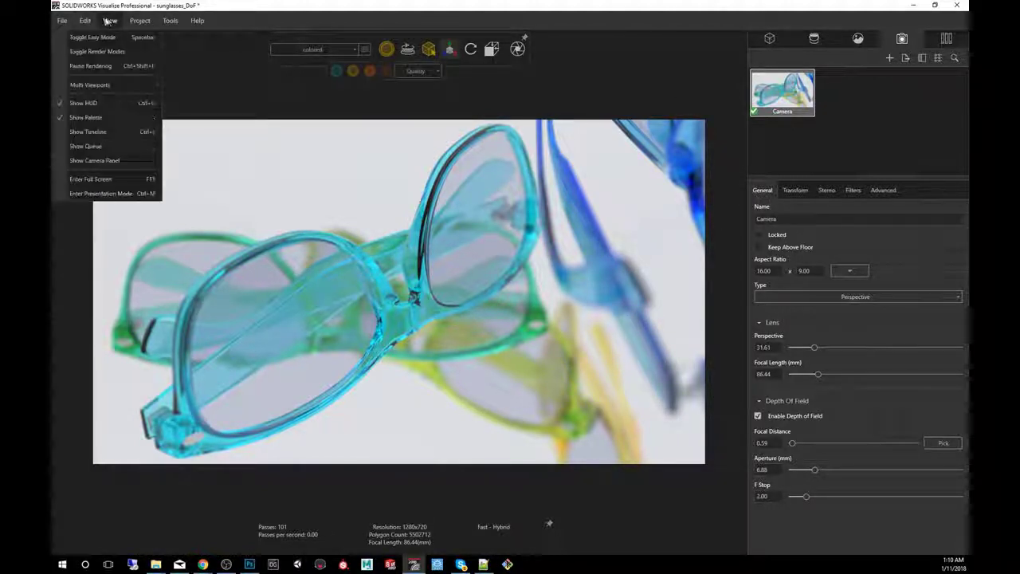
pyautogui.click(88, 131)
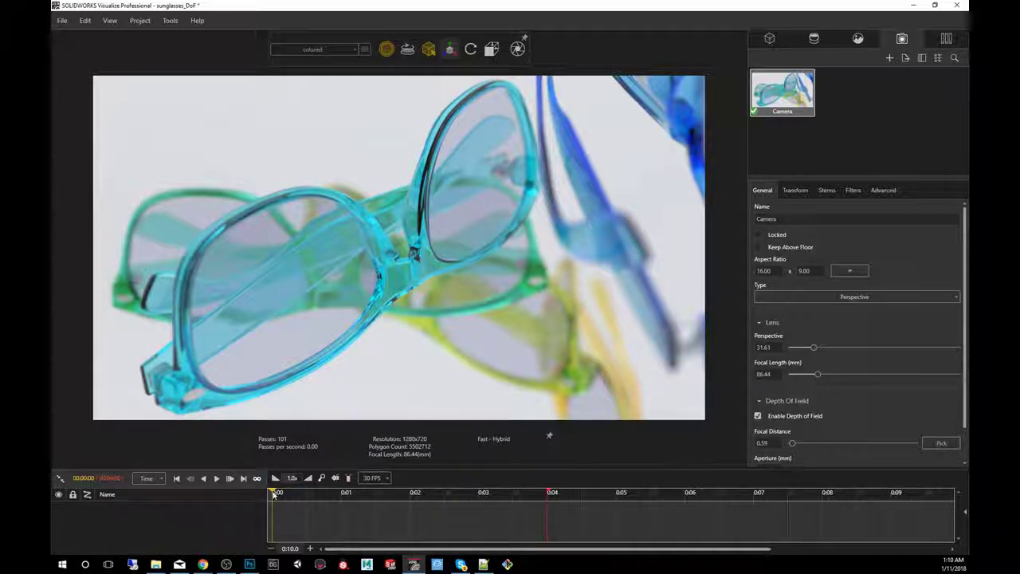
# - Set the camera's F Stop to 22 and add a camera keyframe at the start of the timeline
pyautogui.scroll(-2, 937, 405)
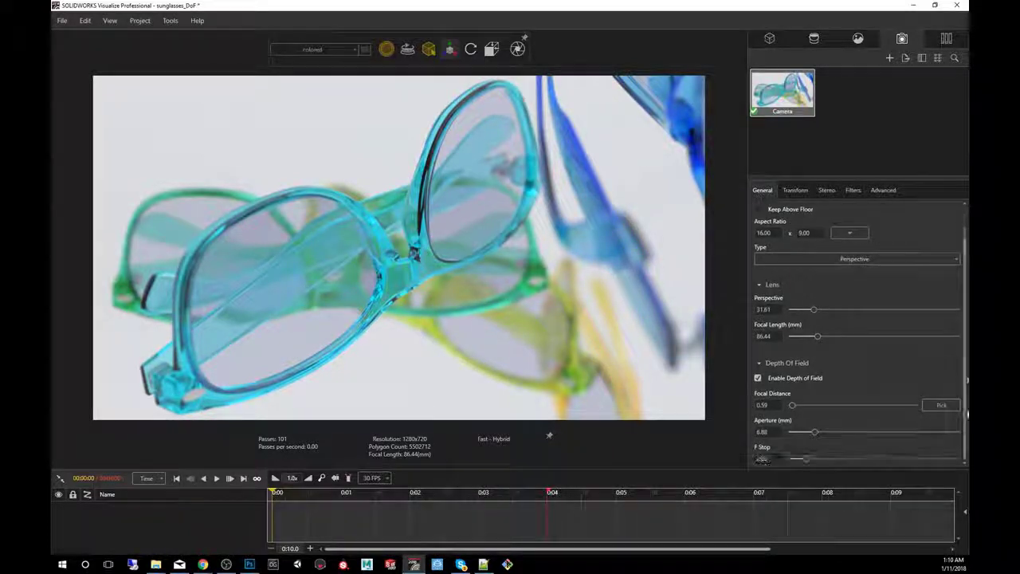
pyautogui.click(776, 455)
pyautogui.write('22')
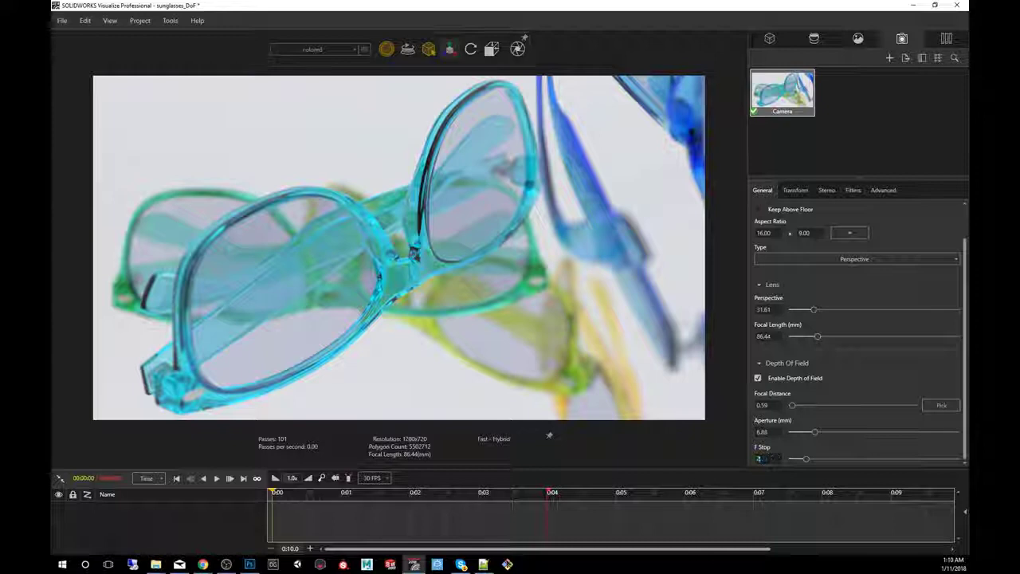
pyautogui.press('Return')
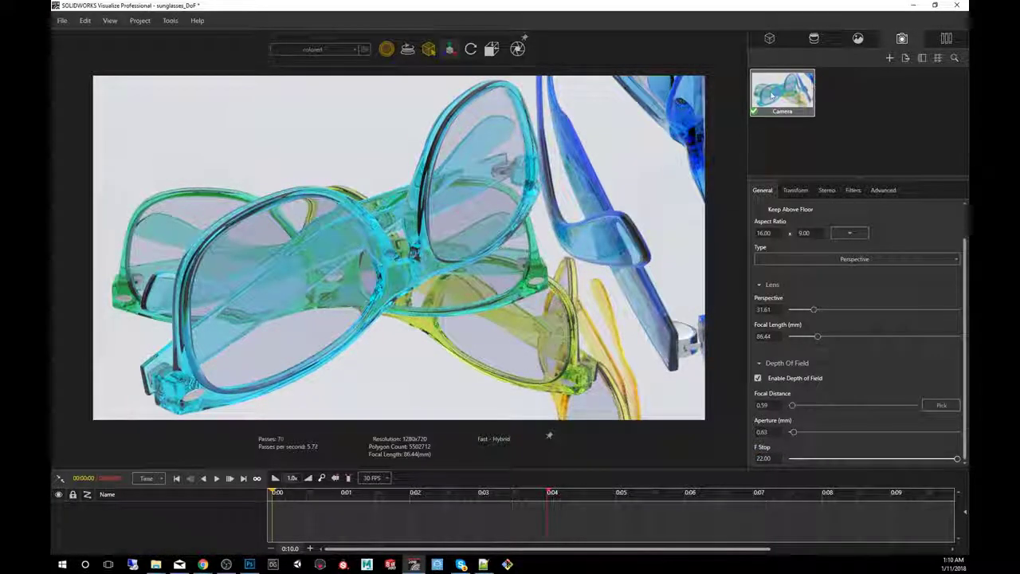
pyautogui.rightClick(769, 92)
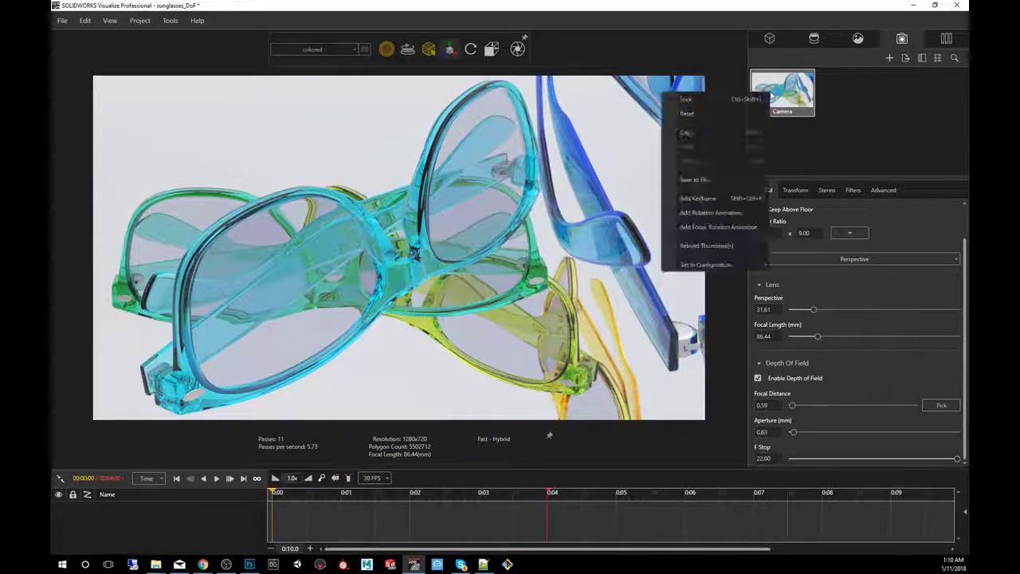
pyautogui.click(700, 198)
# - Move the playhead to 4 seconds and set the camera's F Stop to 1.20 for the ending keyframe
pyautogui.moveTo(276, 494); pyautogui.dragTo(558, 499)
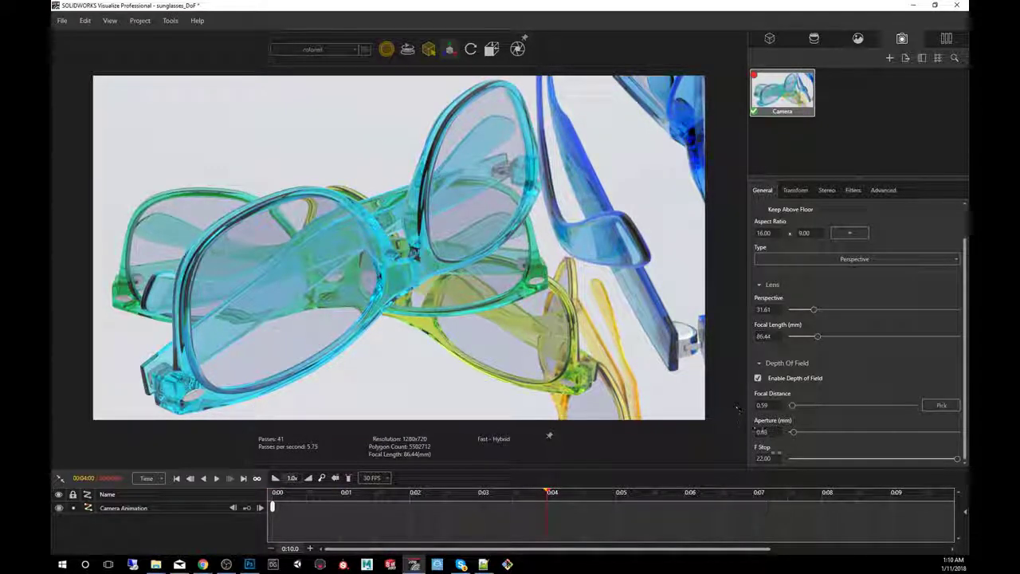
pyautogui.moveTo(775, 457); pyautogui.dragTo(770, 458)
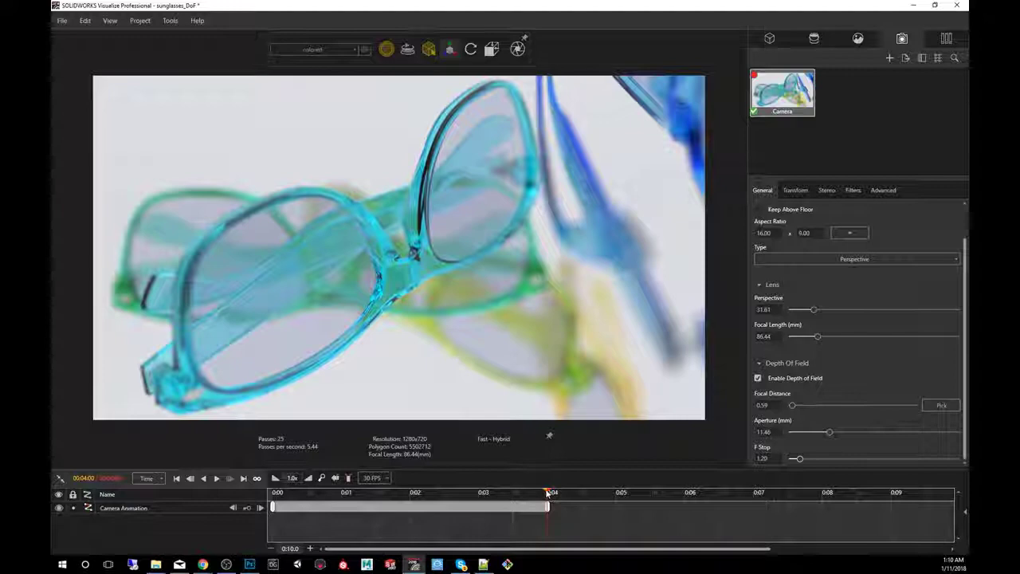
# - Scrub the timeline between 0 and 4 seconds to review the depth of field animation
pyautogui.moveTo(547, 492); pyautogui.dragTo(402, 492)
pyautogui.click(284, 492)
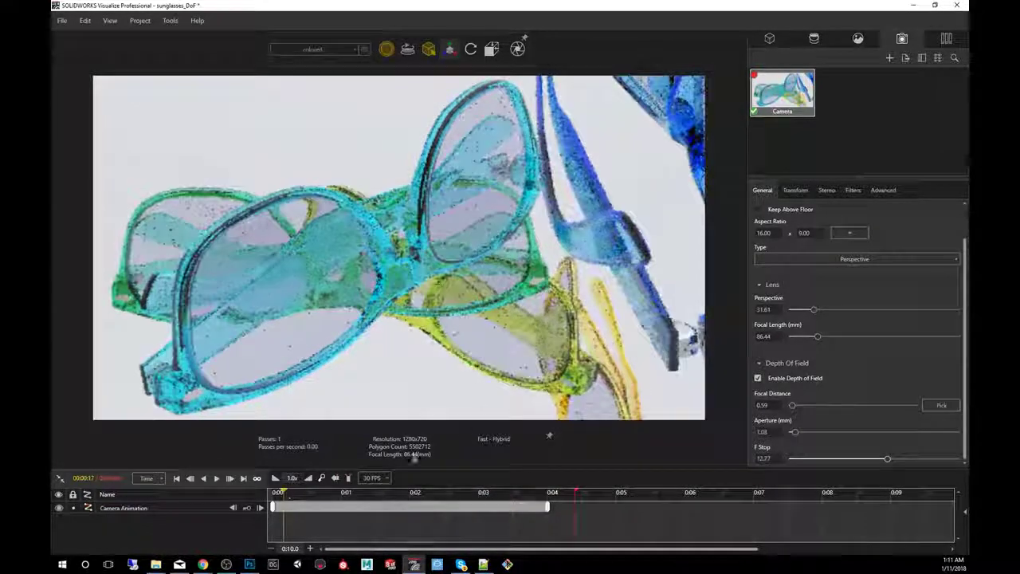
pyautogui.click(273, 493)
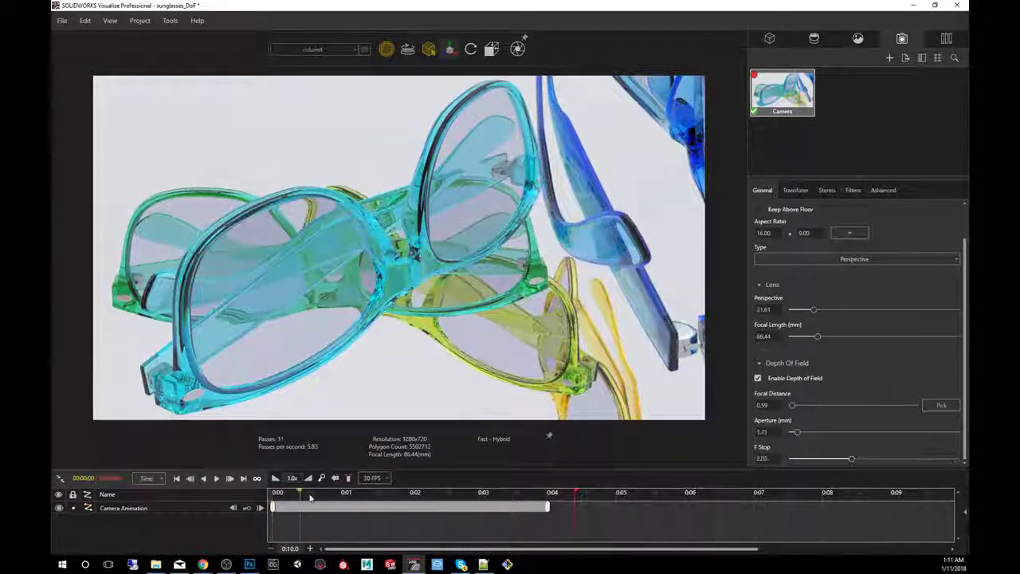
pyautogui.moveTo(311, 498); pyautogui.dragTo(547, 492)
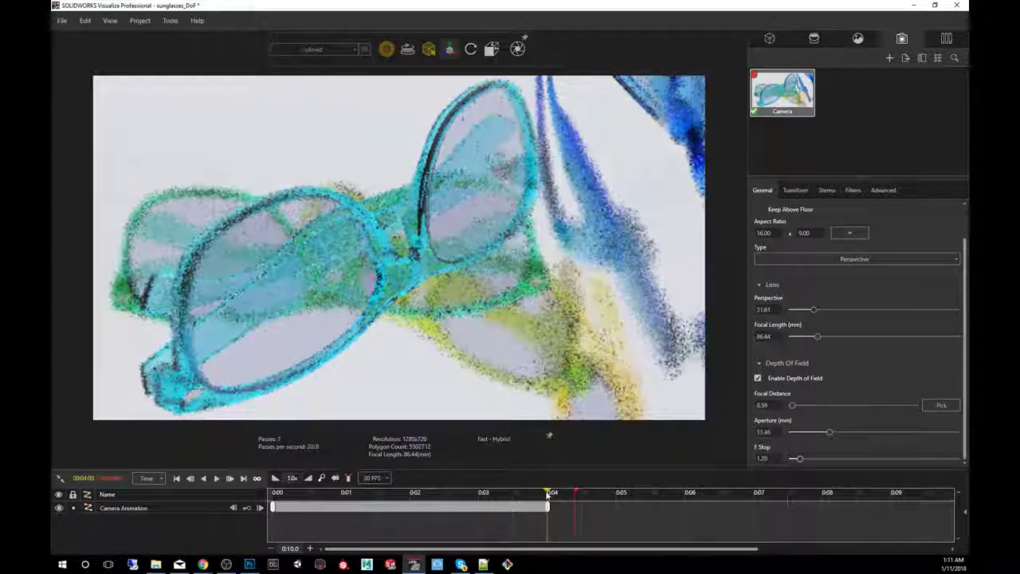